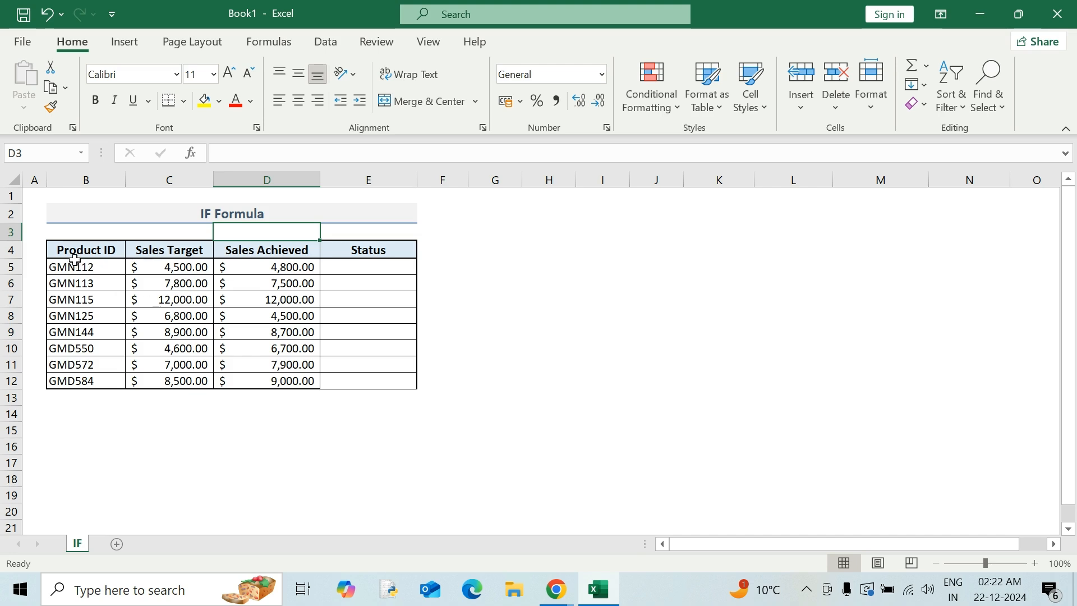
Examine the product table, comparing each product's Sales Target with its Sales Achieved and the empty Status cells
left_click_drag(66, 252, 365, 382)
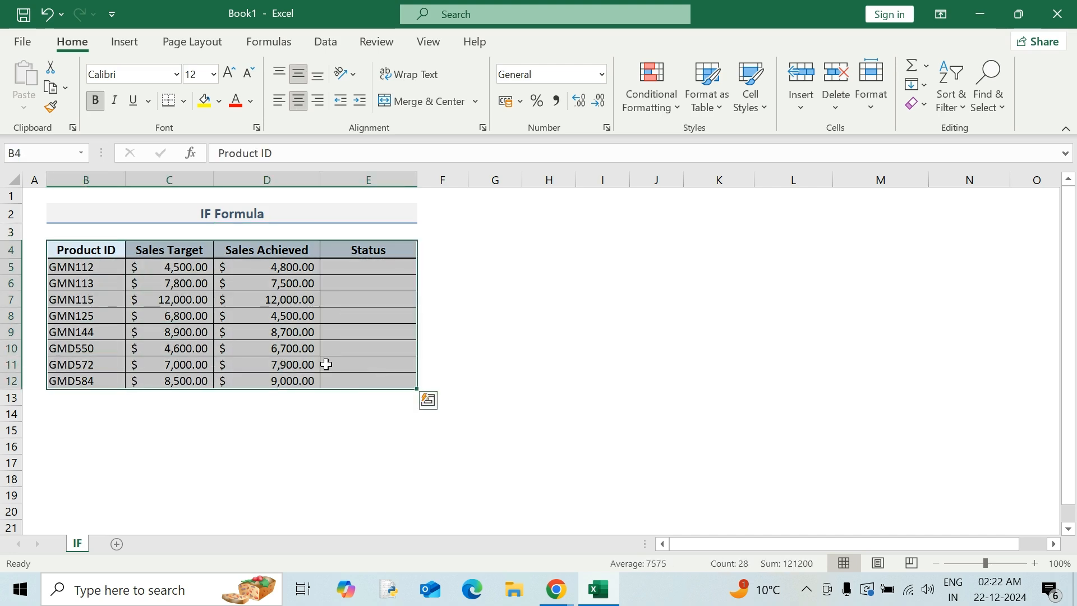
left_click_drag(98, 251, 112, 334)
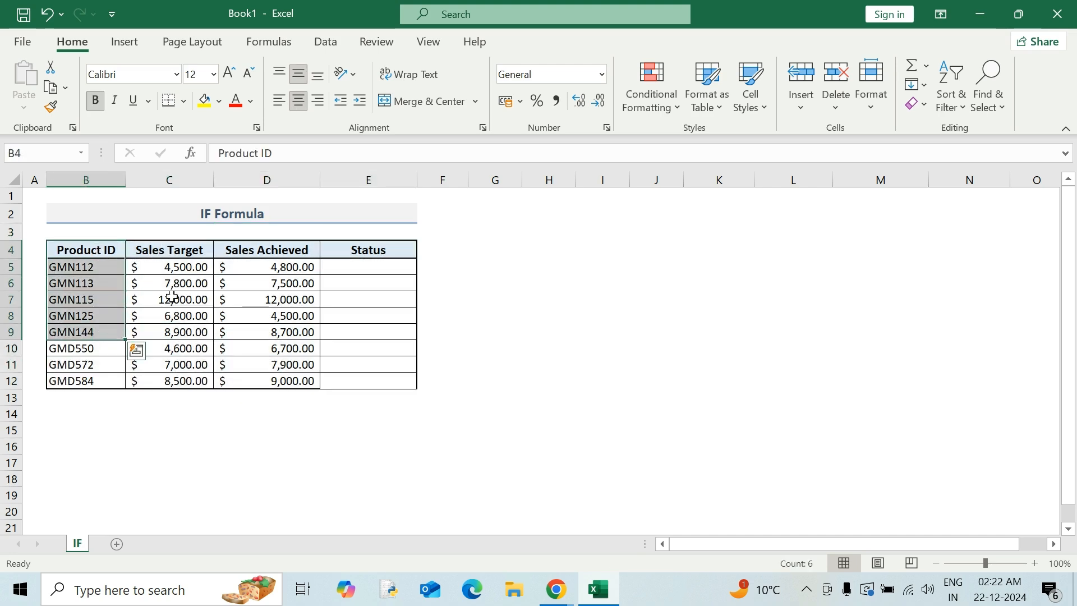
left_click(361, 269)
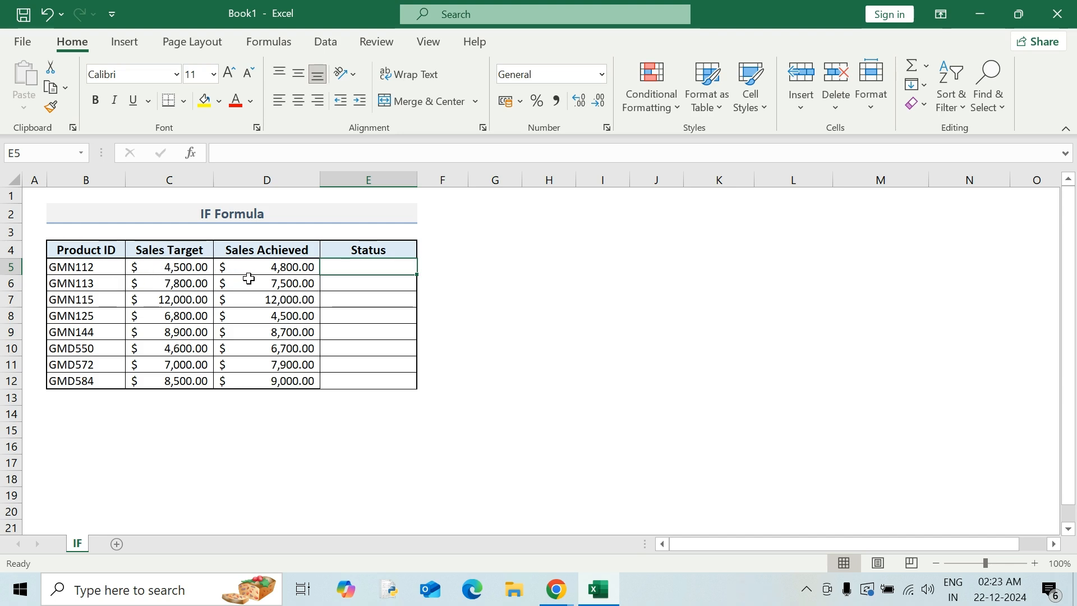
left_click(79, 274)
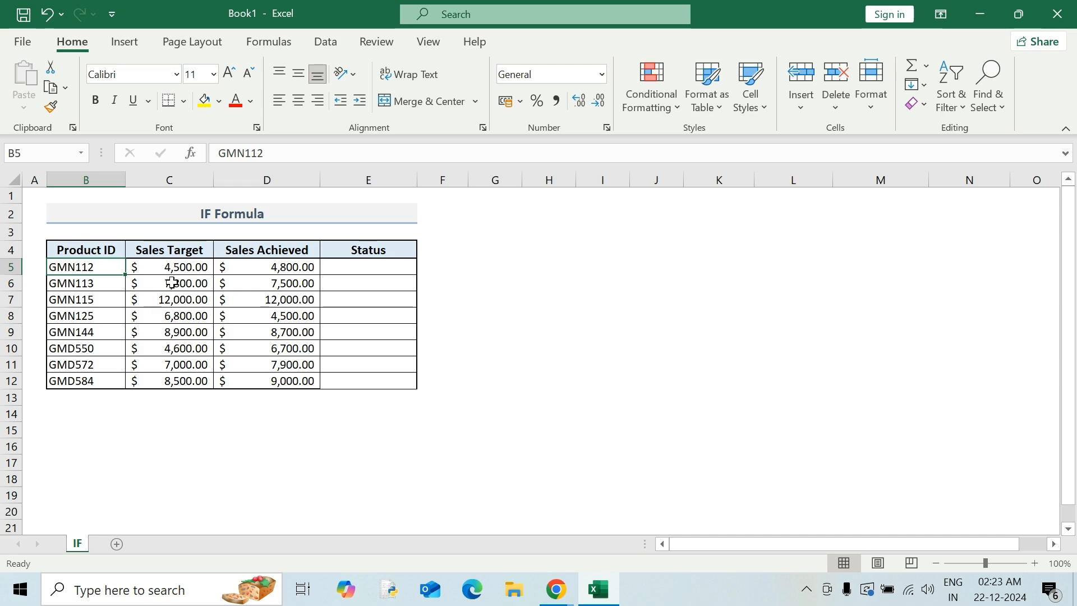
left_click(265, 270)
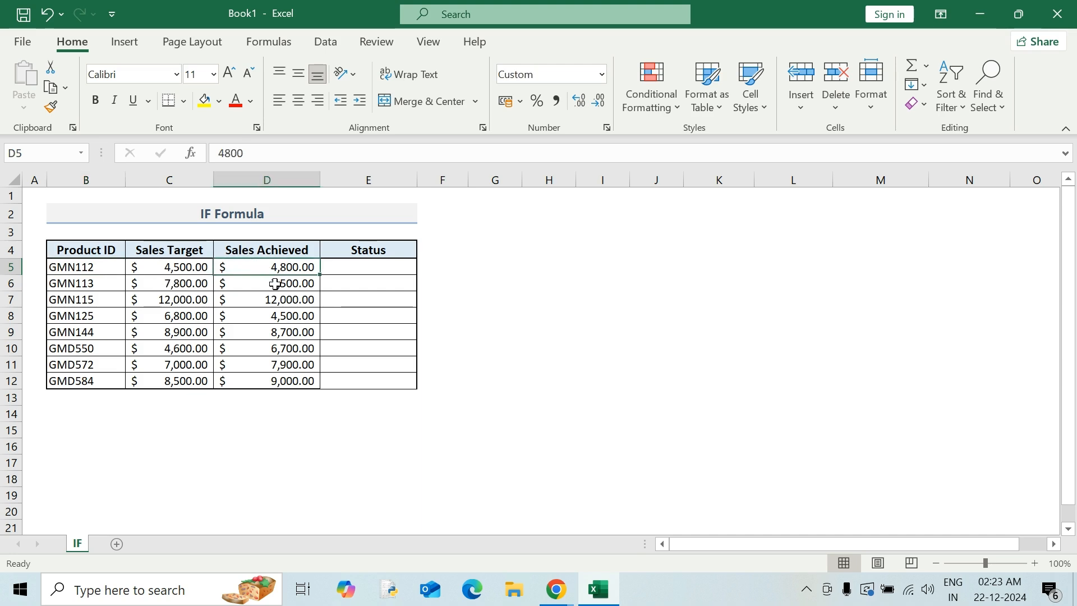
left_click(358, 270)
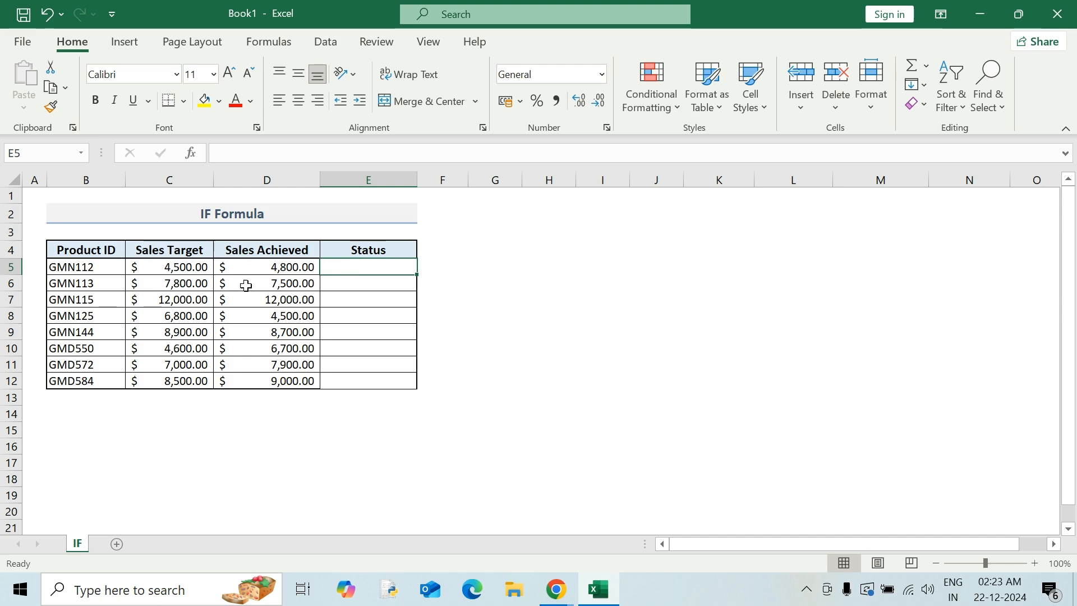
left_click(87, 272)
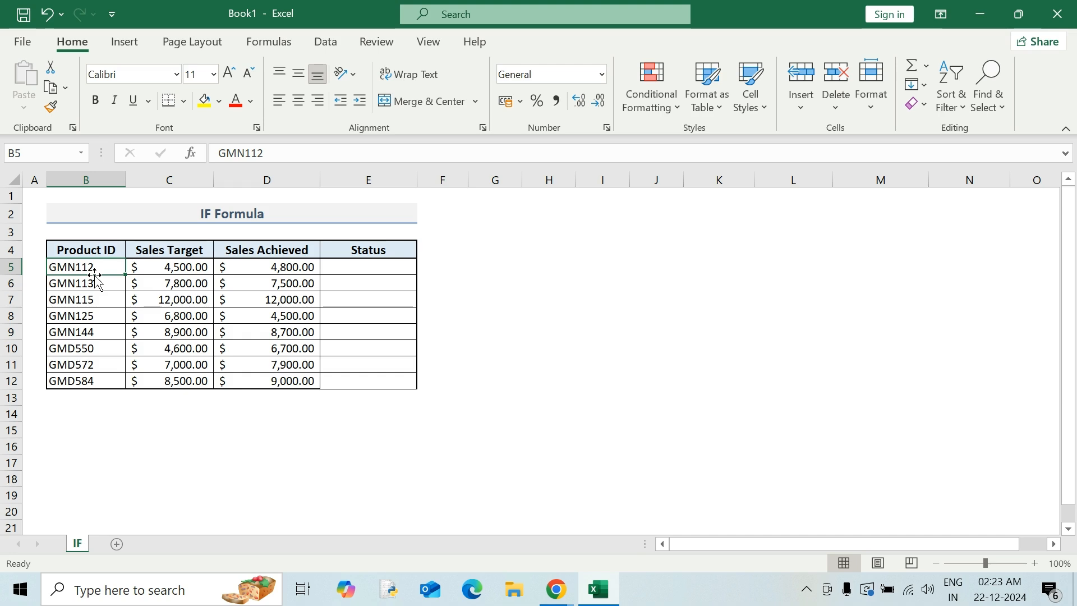
left_click(339, 275)
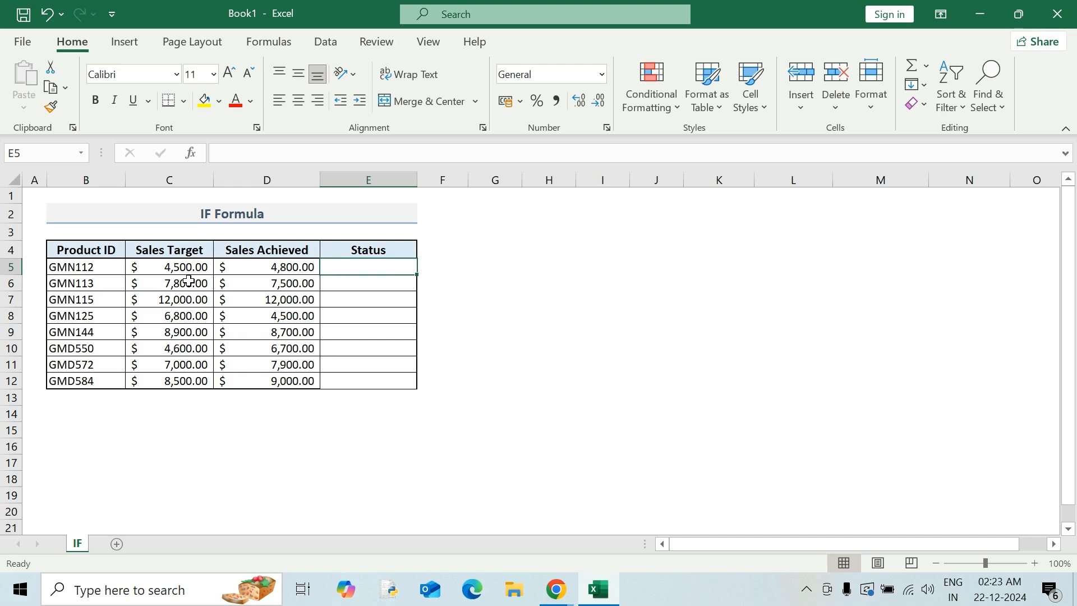
left_click(349, 283)
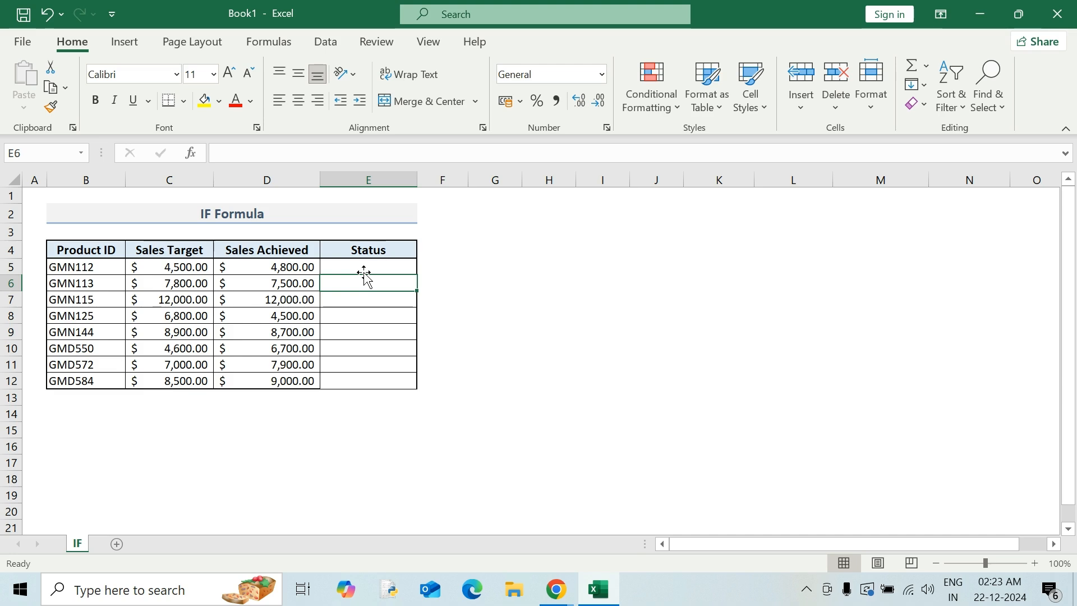
Start an IF formula in Status cell E5 with the logical test D5>=C5, comparing sales achieved with the target
left_click(362, 267)
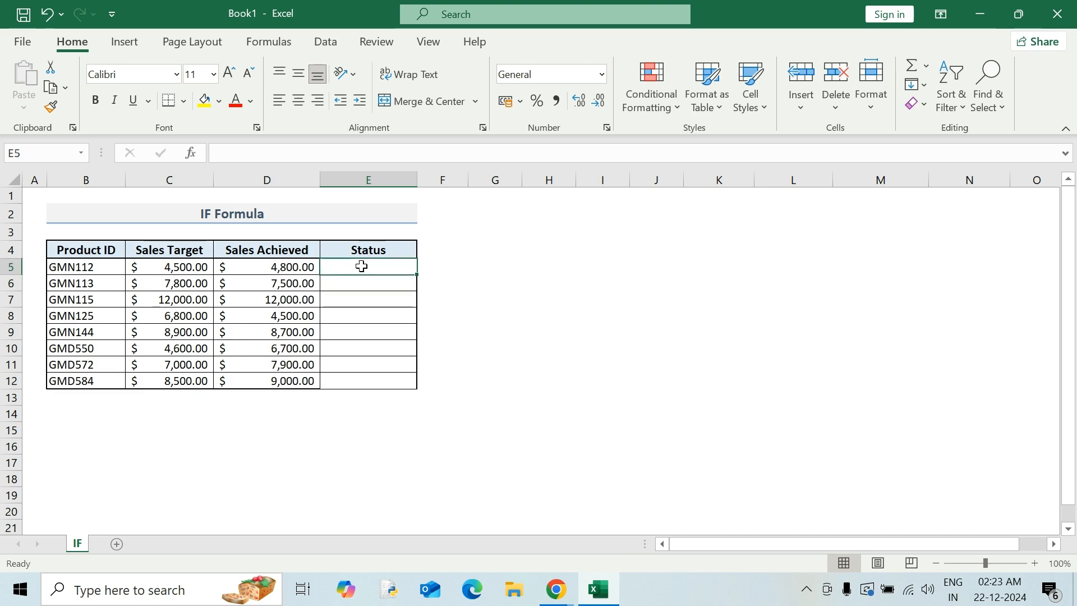
key("super+plus")
type("=")
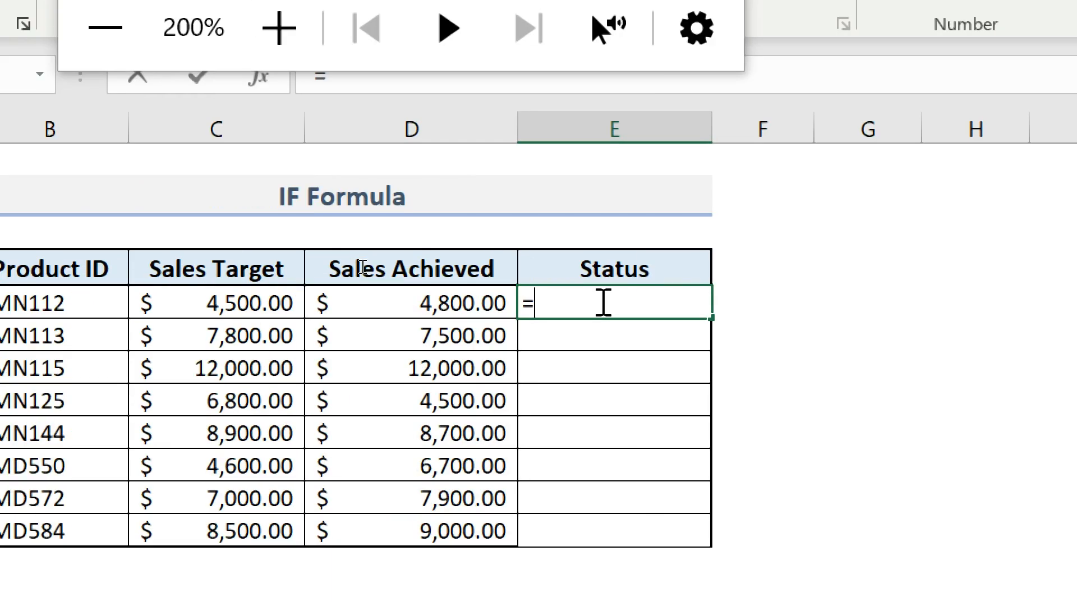
type("if")
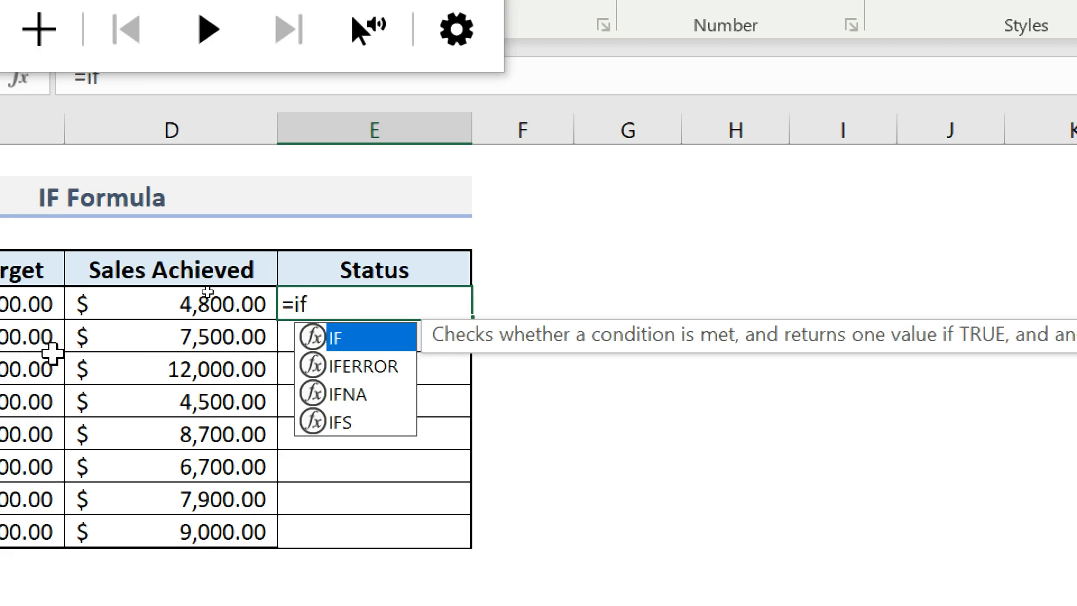
key("Tab")
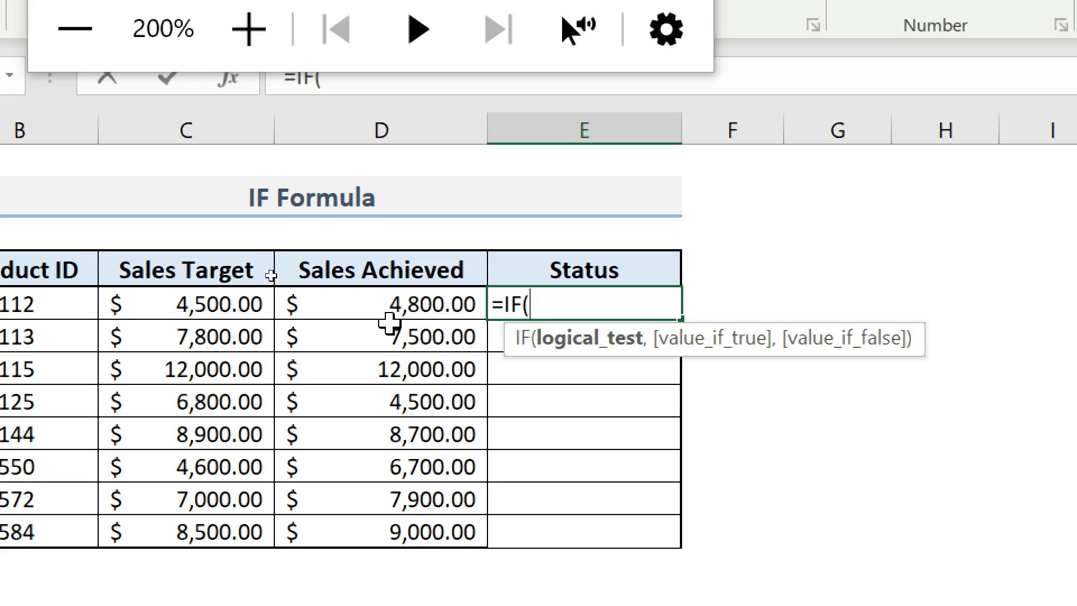
left_click(392, 305)
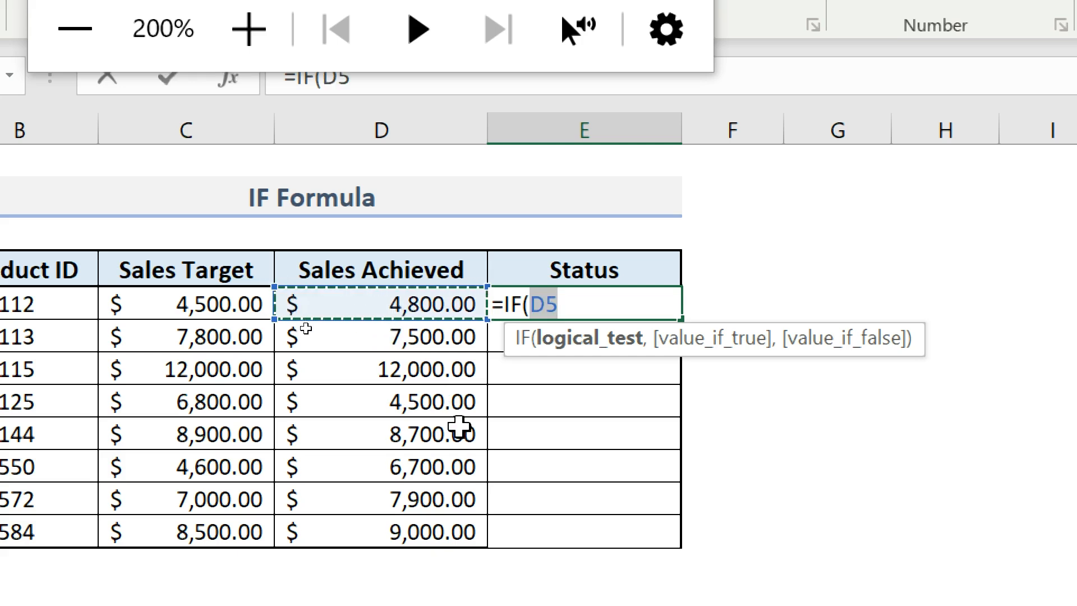
type(">")
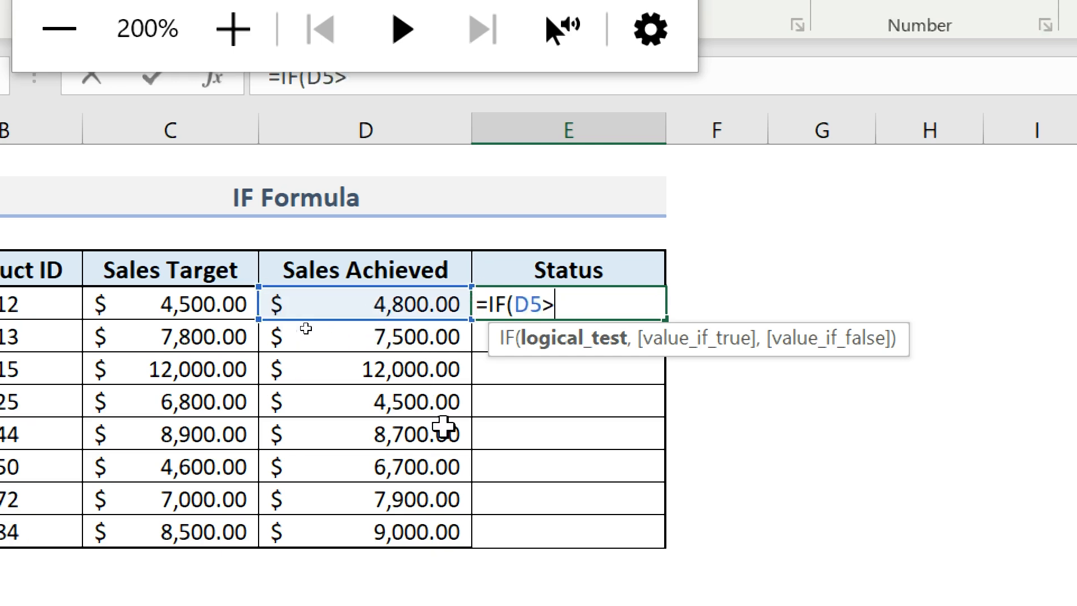
type("+")
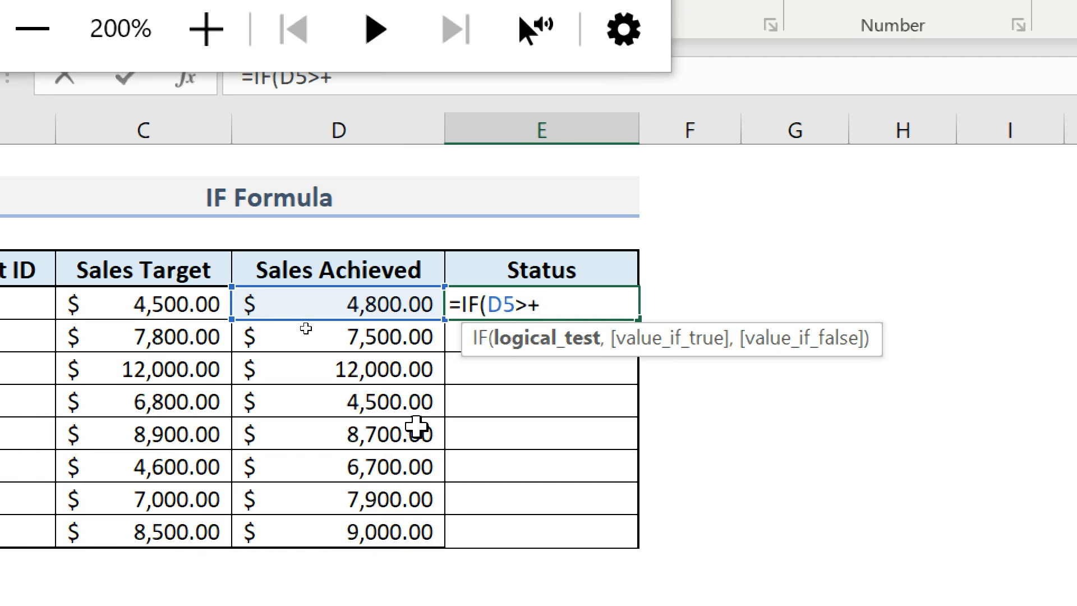
key("BackSpace")
type("=")
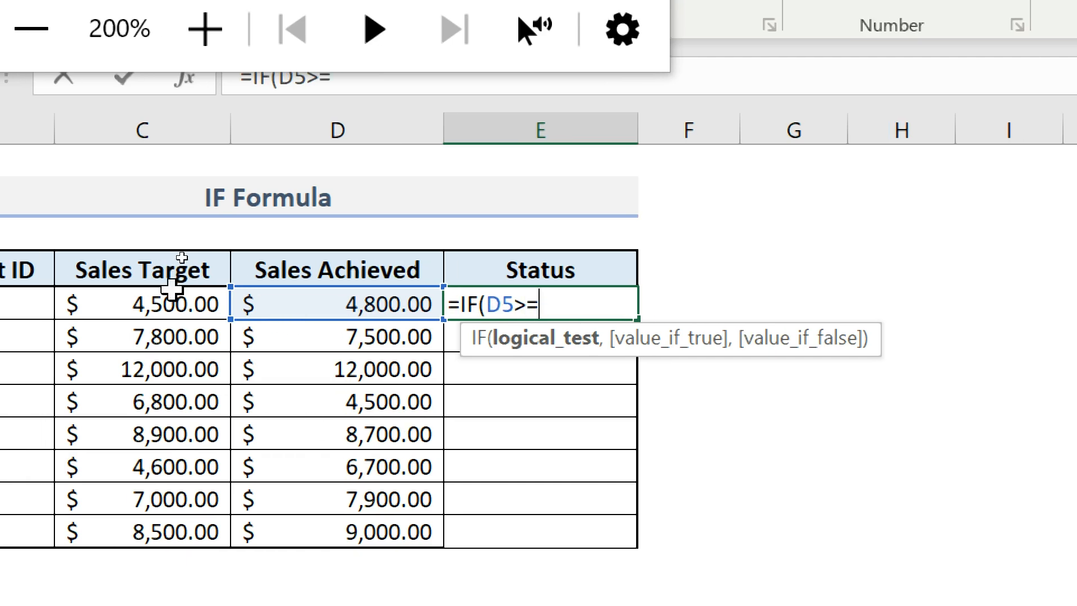
left_click(165, 305)
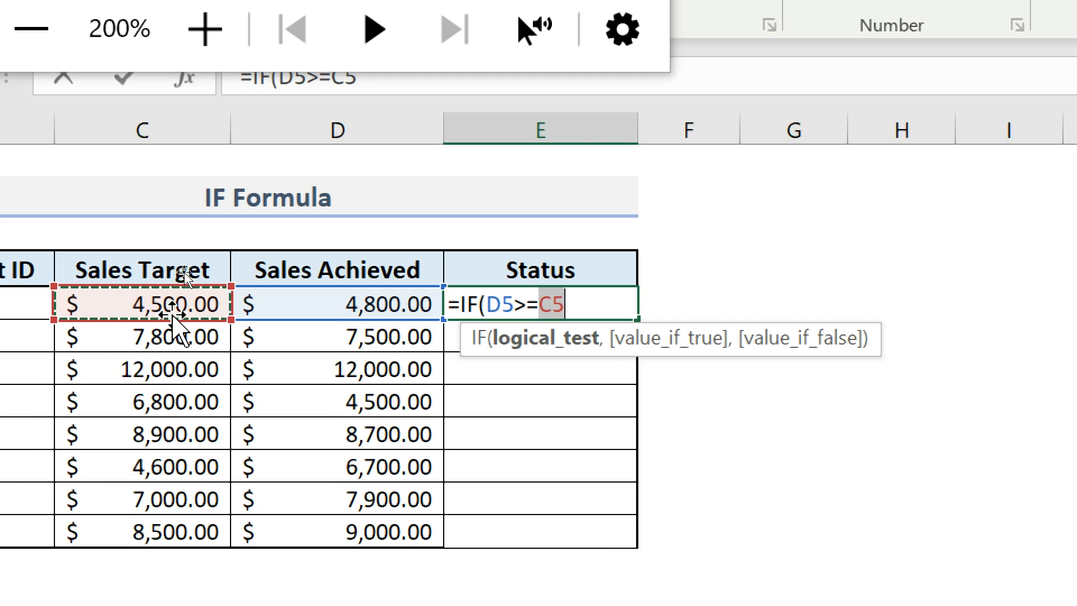
Complete the IF formula in E5 with "Achieved" as the true value and "Not Achieved" as the false value
type(",")
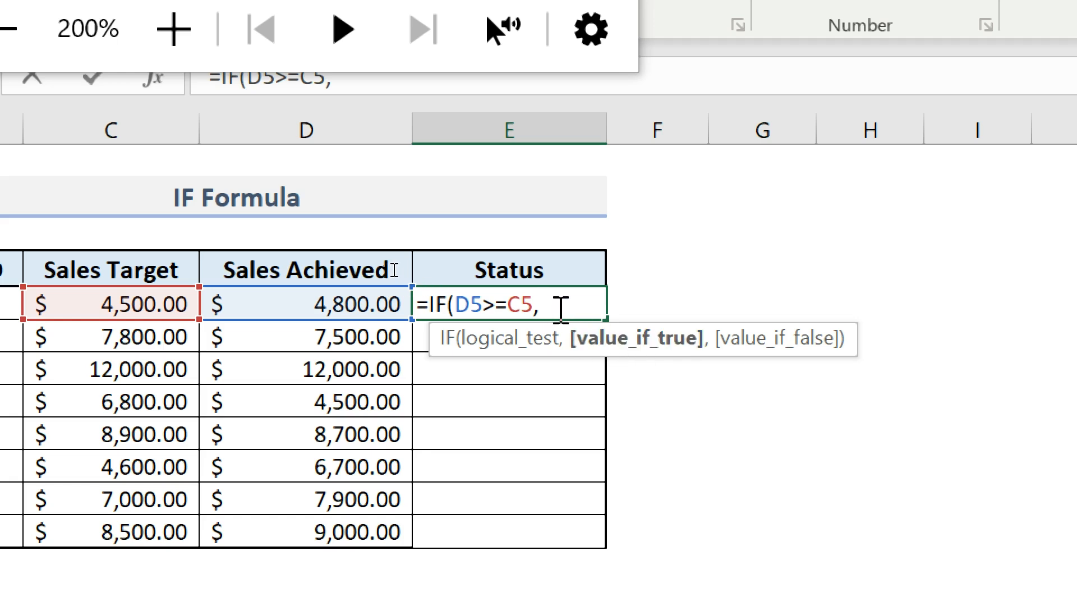
type("\"")
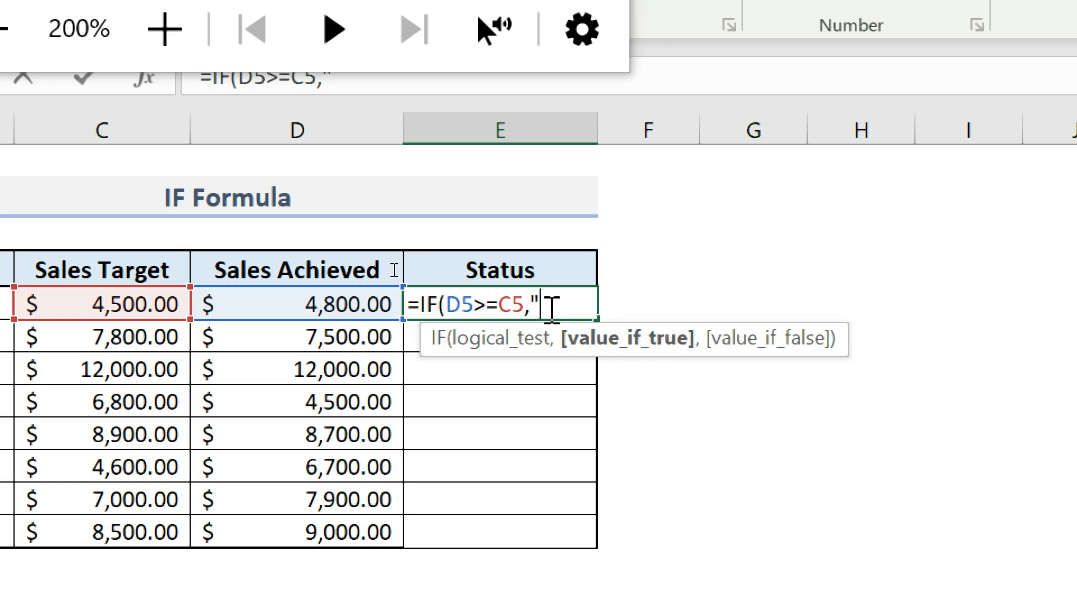
type("Achi")
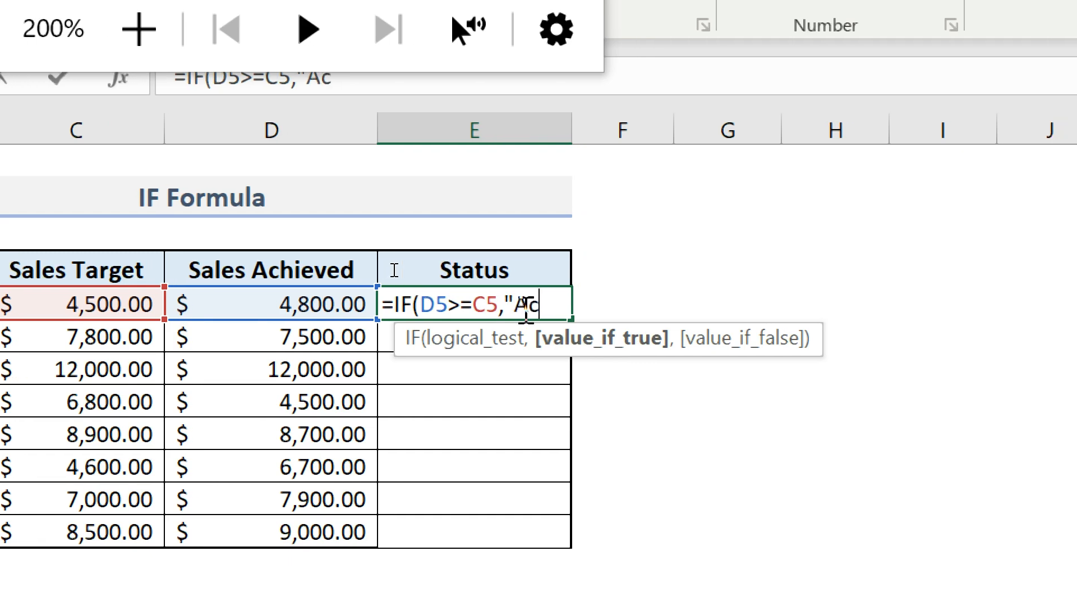
type("eved")
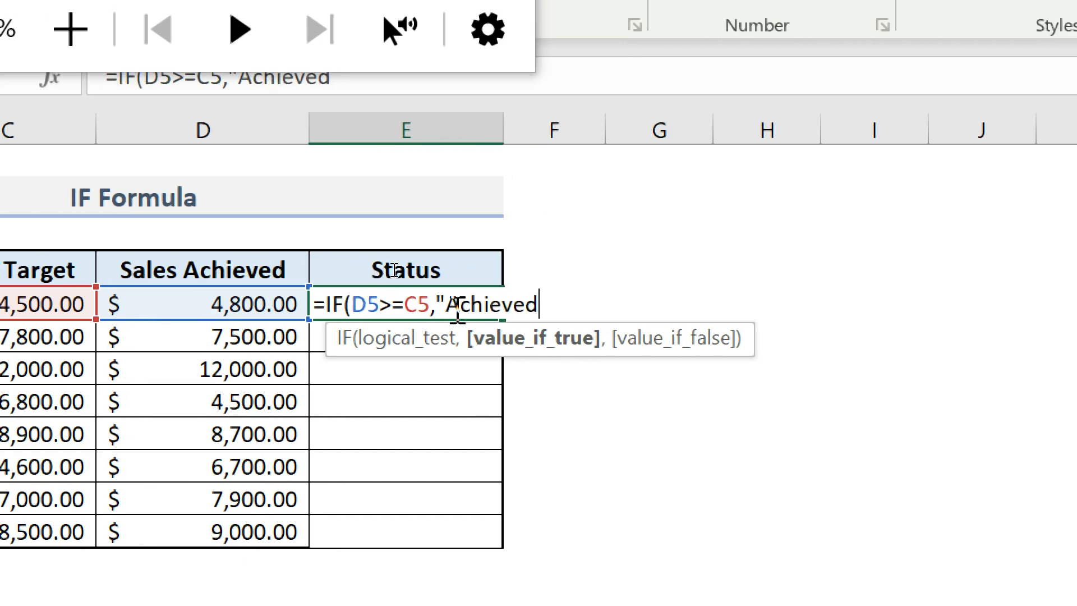
type("\",")
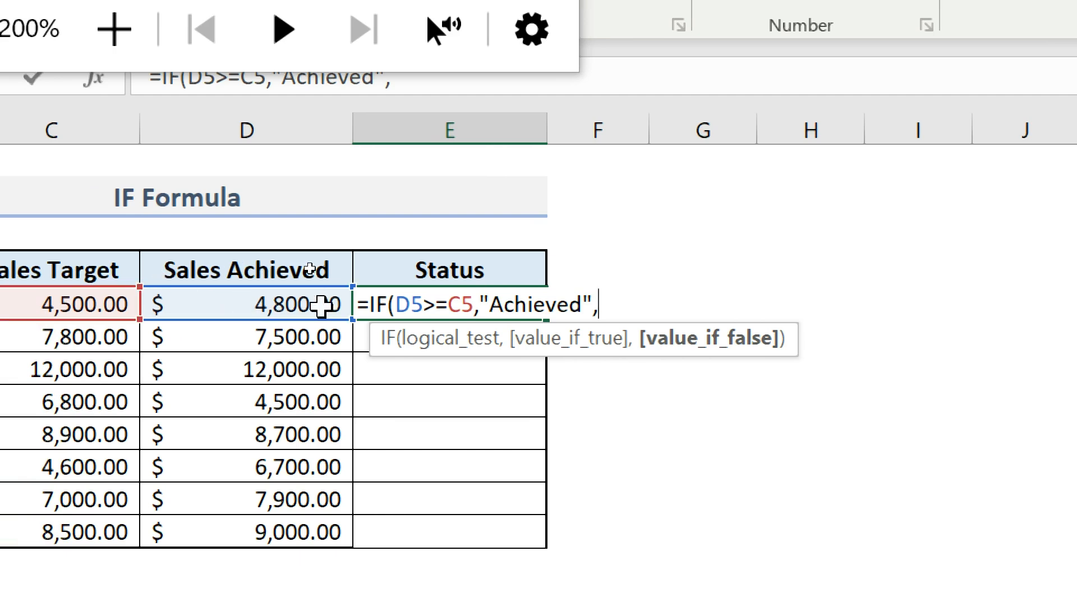
type("\"")
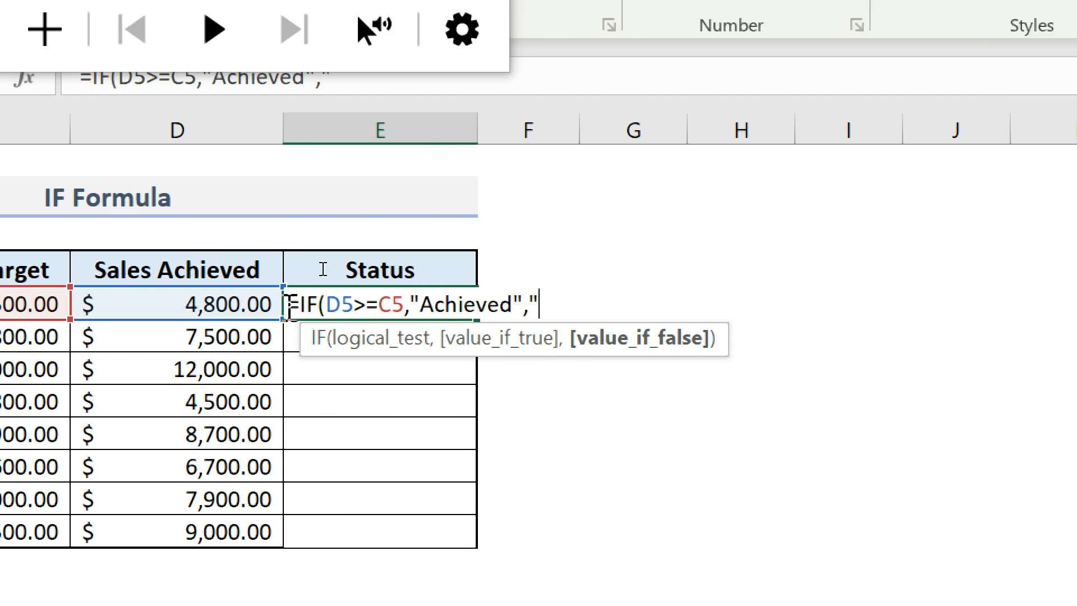
type("Not A")
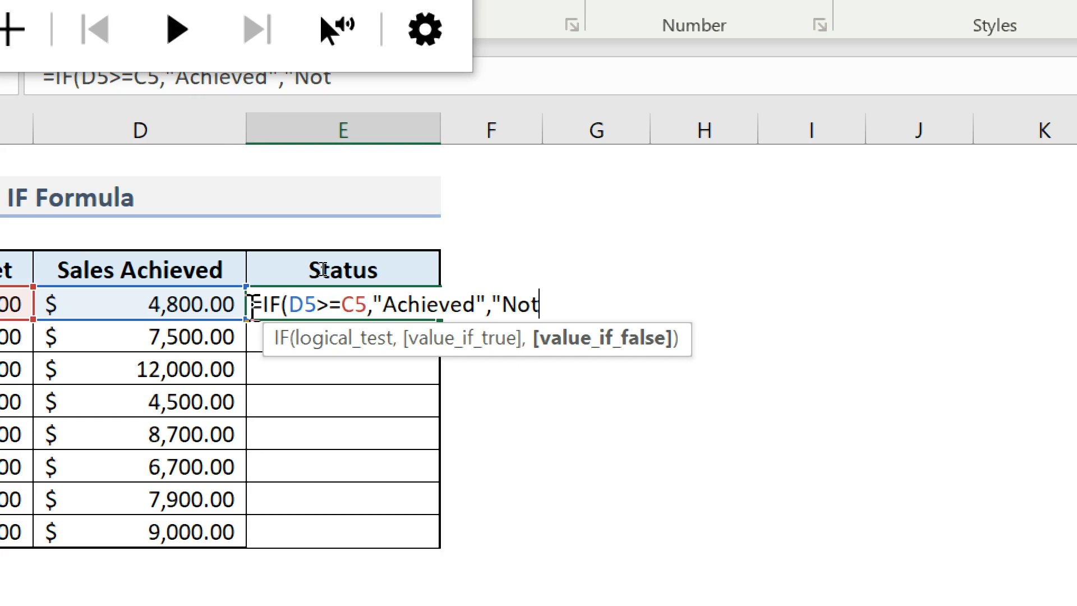
type("chieve")
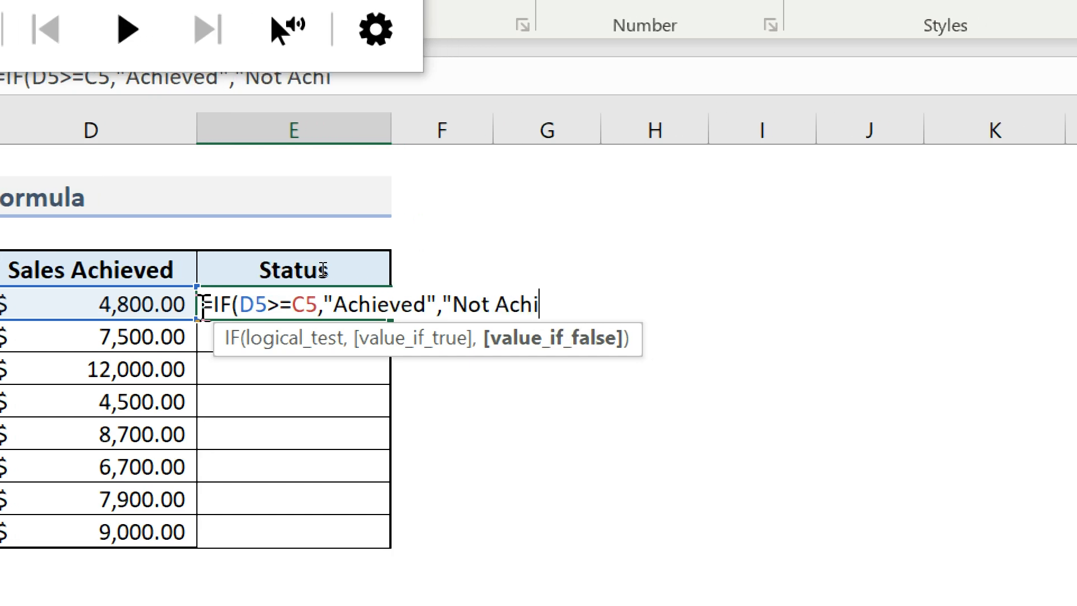
type("d\"")
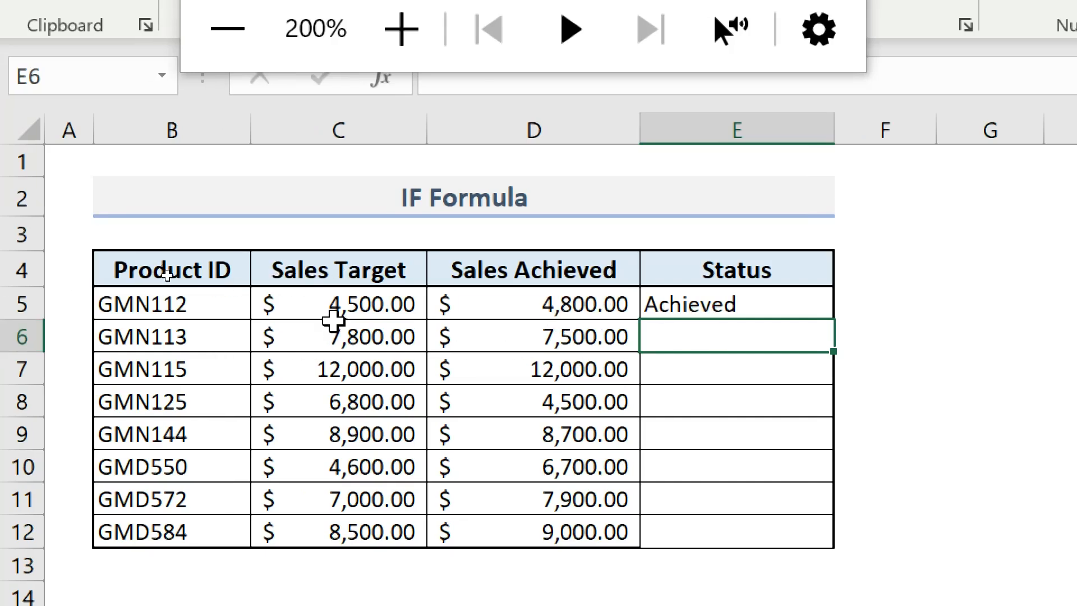
Copy the IF formula from E5 down the Status column through E12 and check the copied formula in E6
left_click(347, 303)
left_click(730, 313)
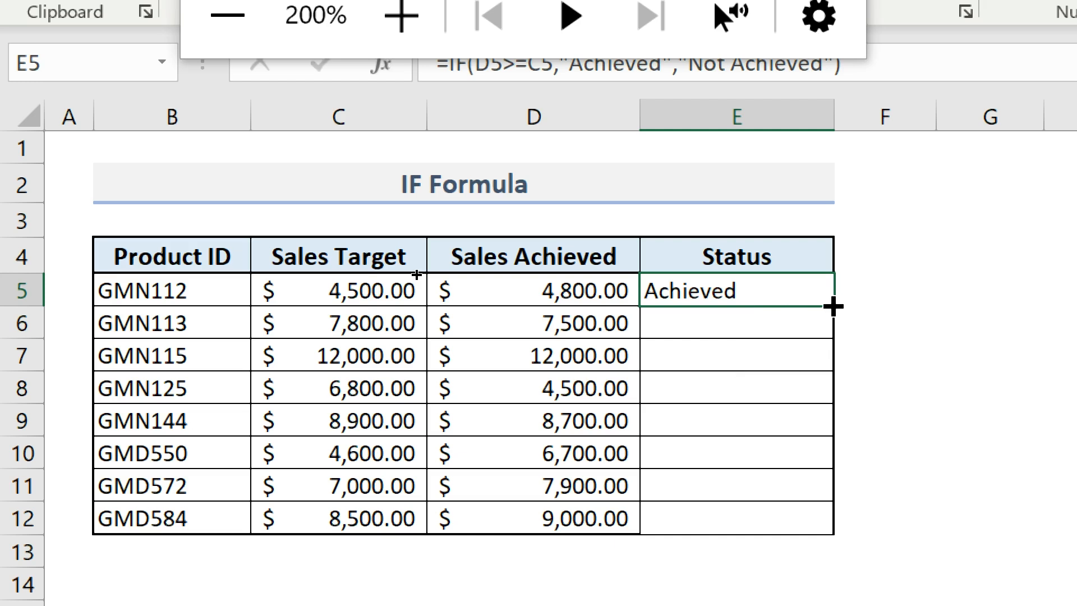
left_click_drag(834, 306, 836, 541)
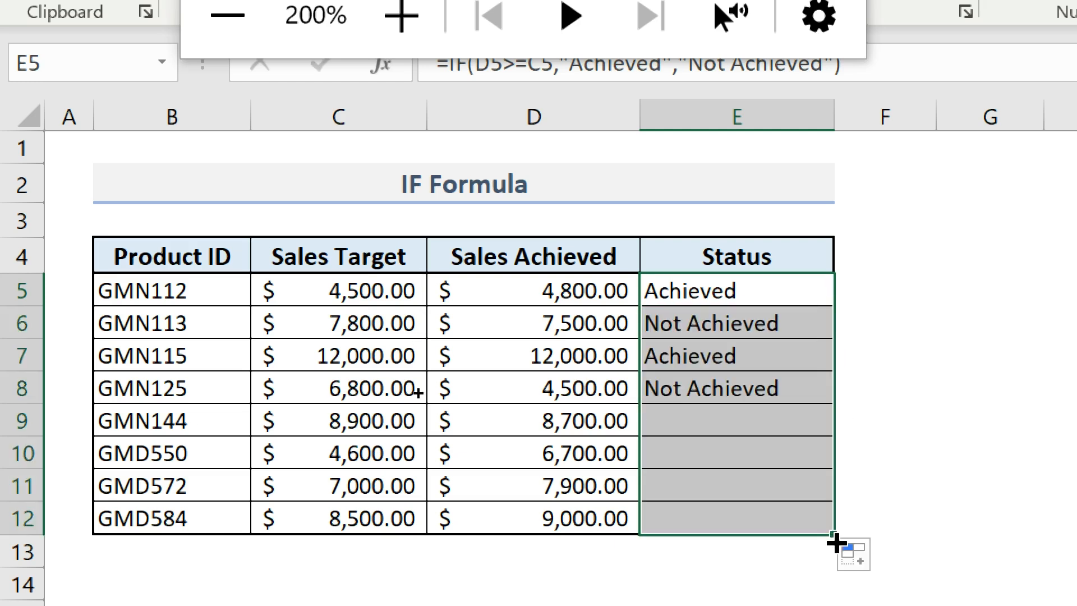
left_click(903, 392)
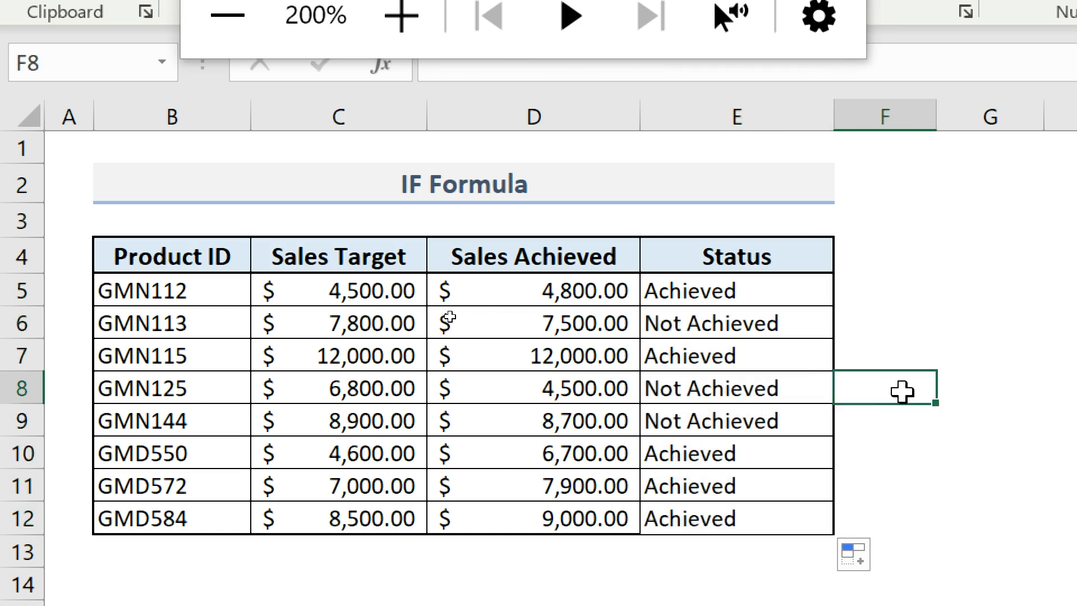
left_click(725, 330)
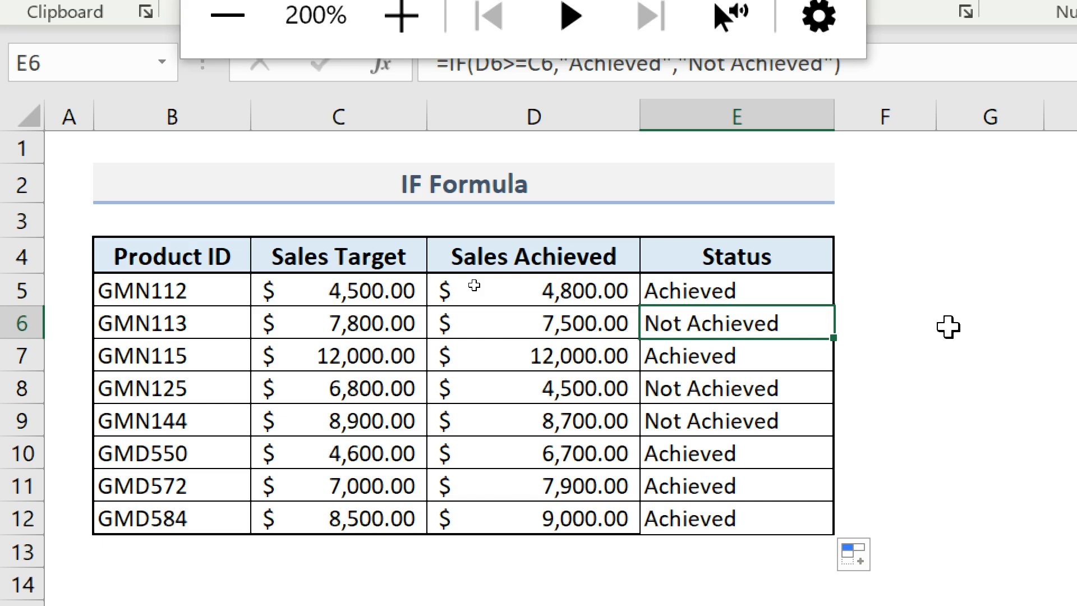
Close the Magnifier to return the screen to its normal size
key("BackSpace")
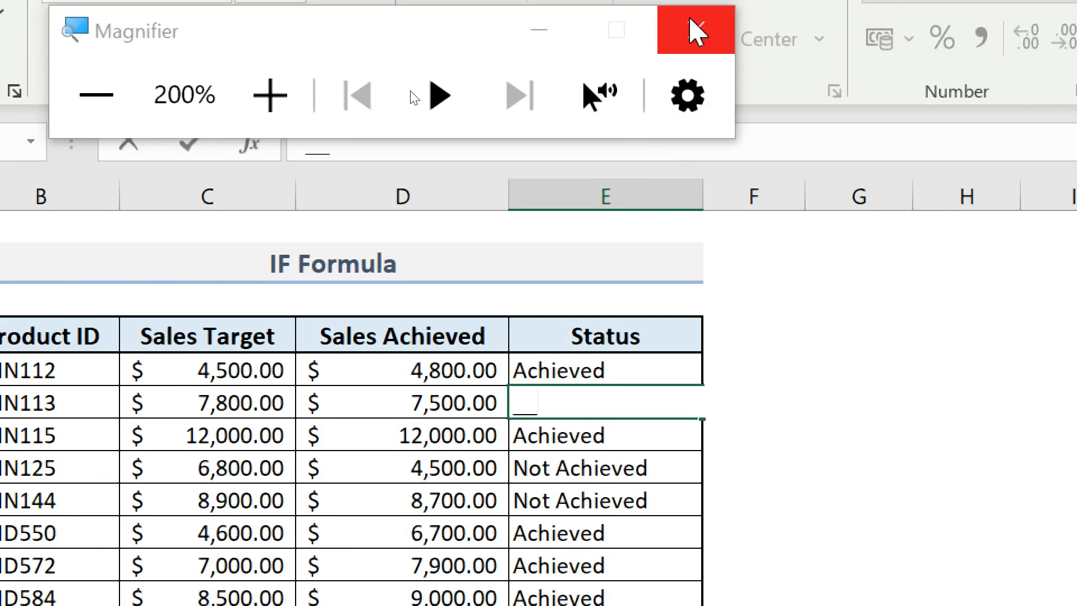
left_click(695, 28)
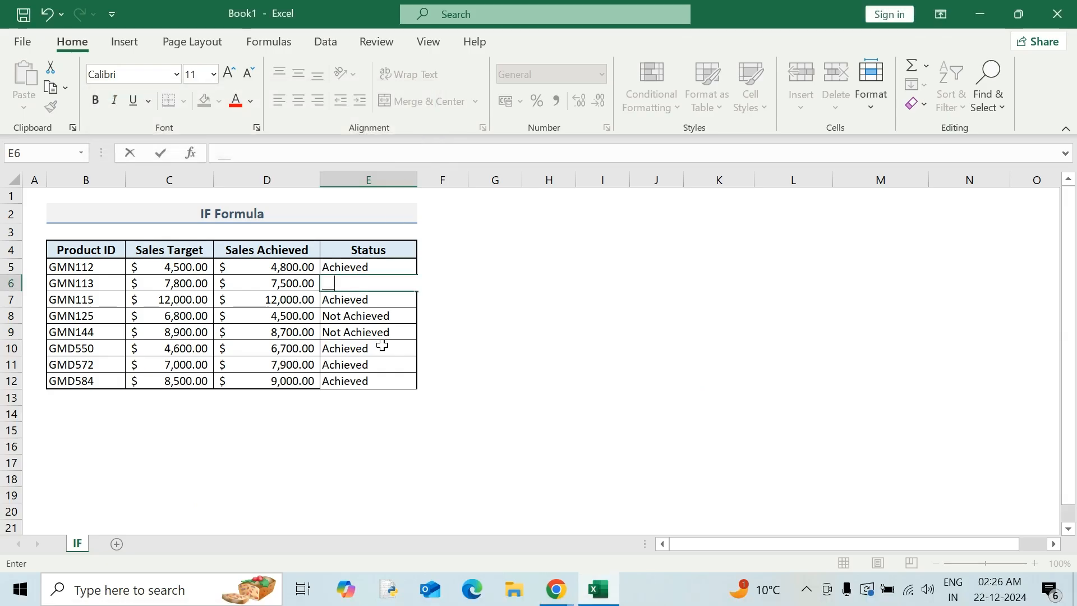
mouse_move(559, 594)
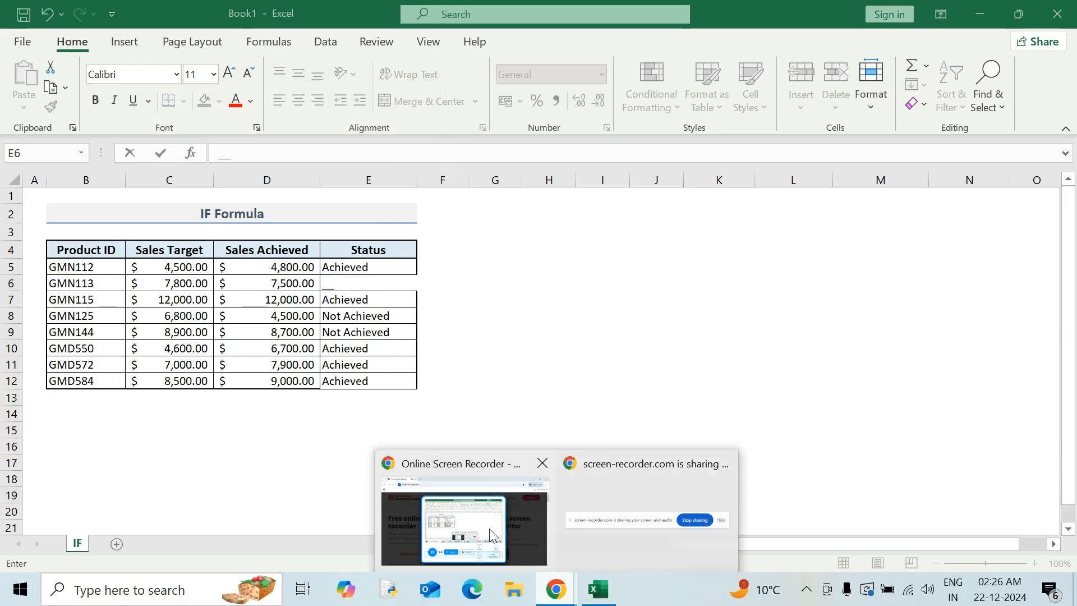